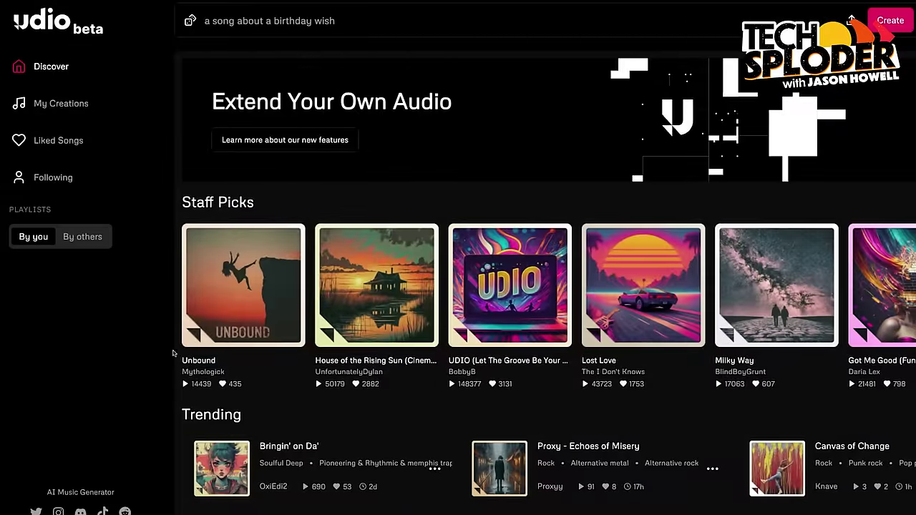
Browse the Discover page's song rows, then open the 'Learn more about our new features' announcement.
scroll(204, 345, down, 1)
scroll(203, 345, down, 3)
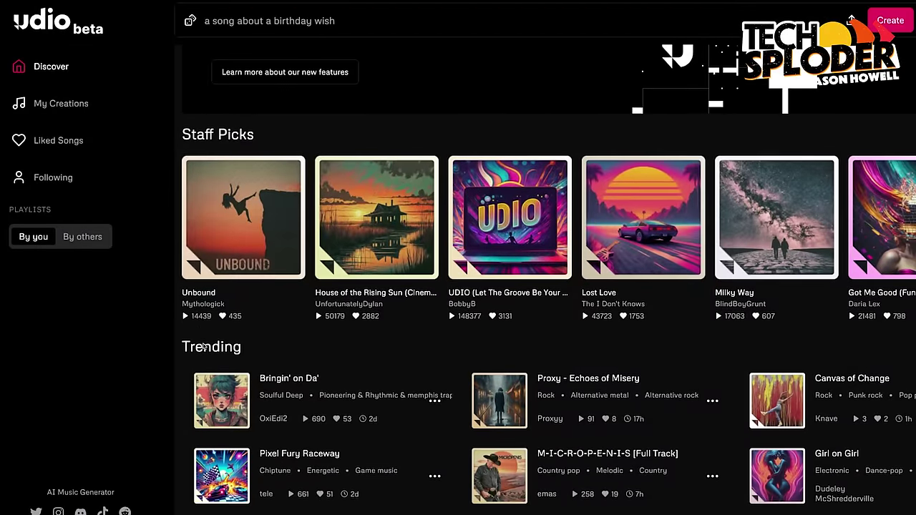
scroll(203, 347, down, 3)
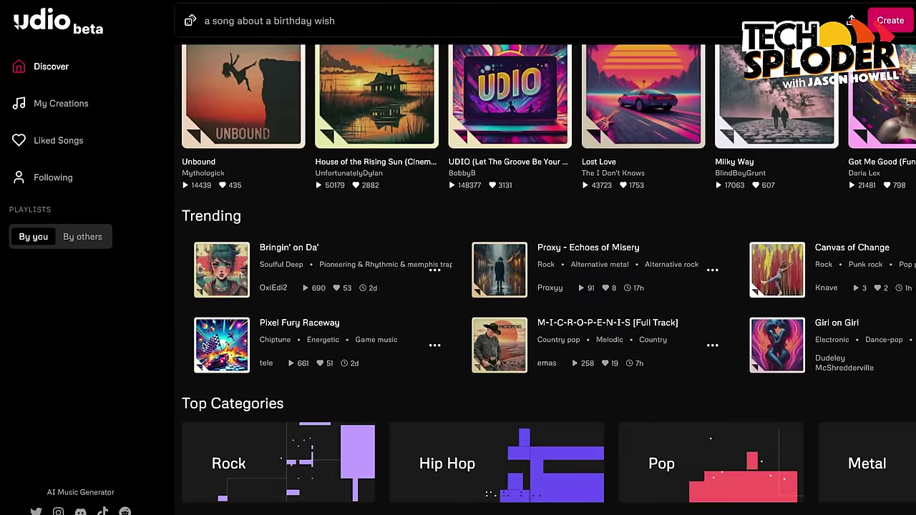
scroll(203, 346, down, 2)
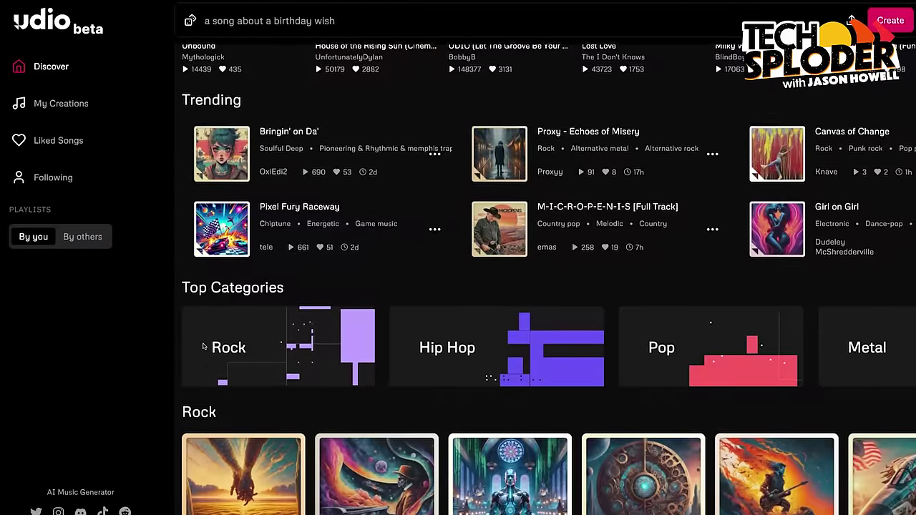
scroll(203, 347, down, 3)
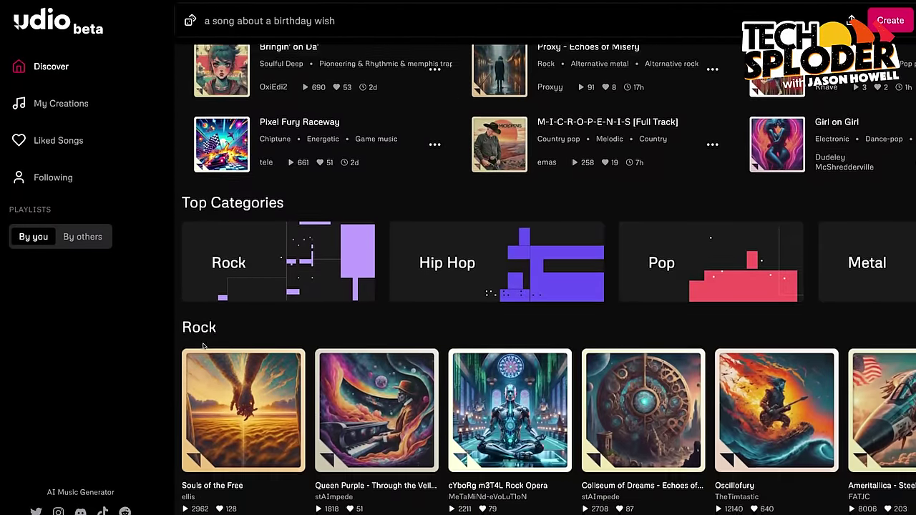
scroll(203, 346, down, 3)
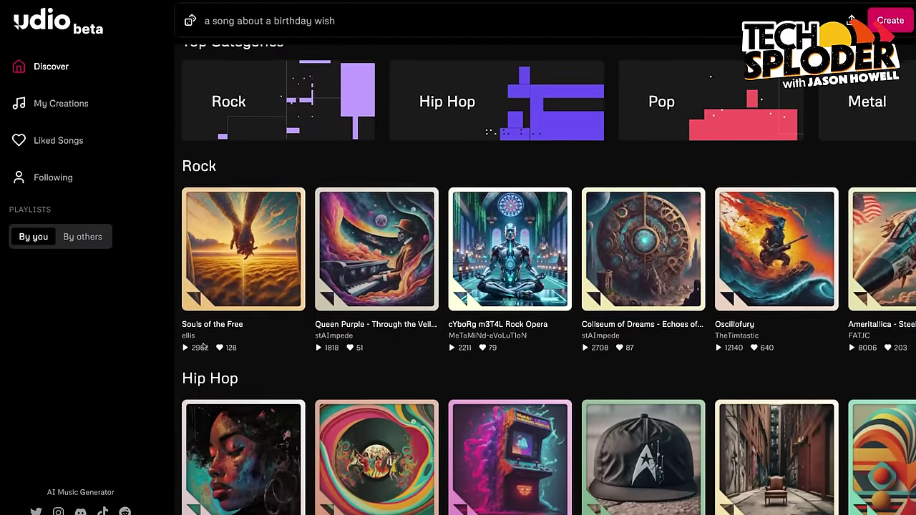
scroll(203, 347, down, 2)
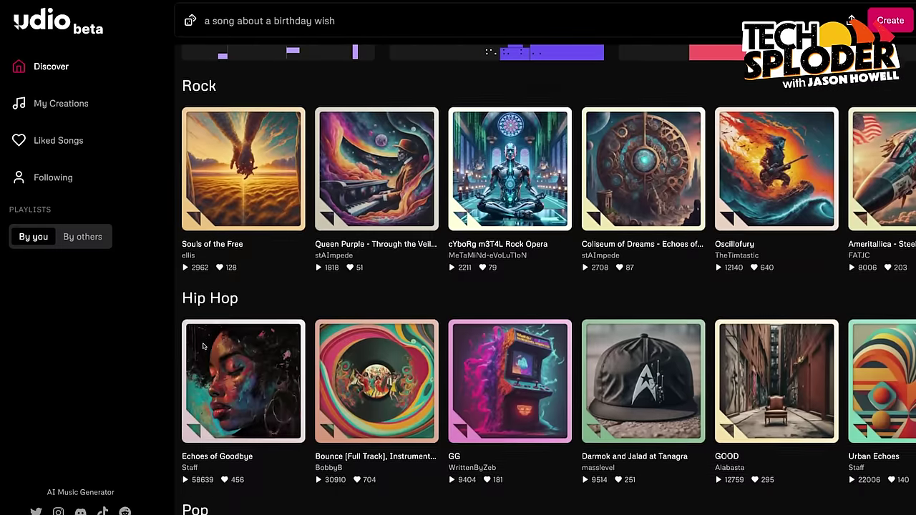
scroll(203, 347, down, 1)
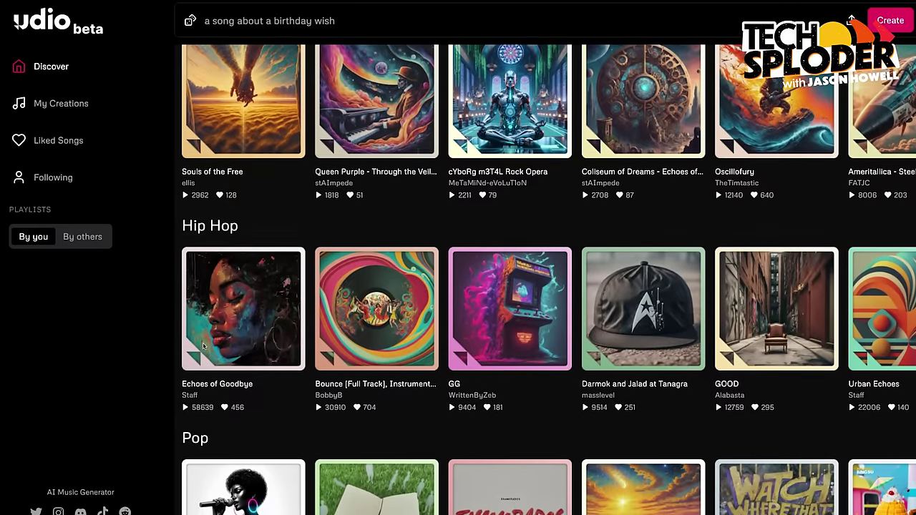
scroll(203, 346, up, 10)
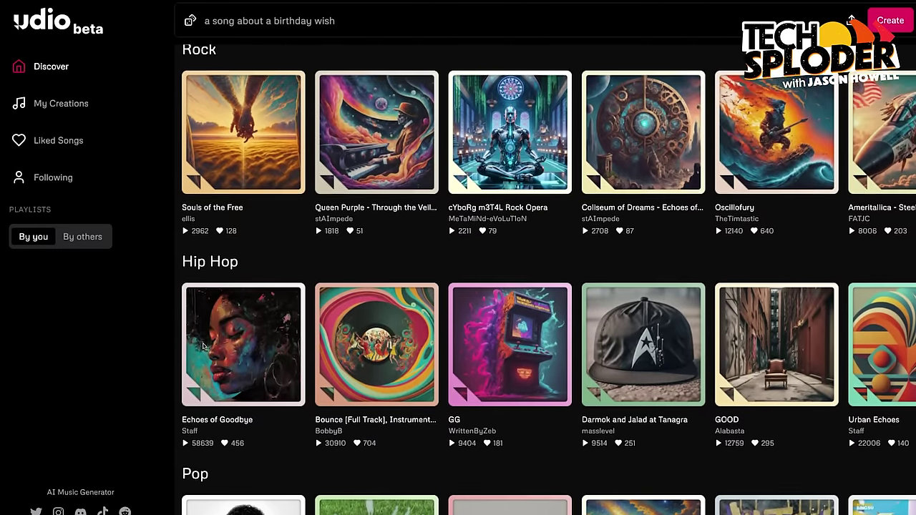
scroll(203, 347, down, 1)
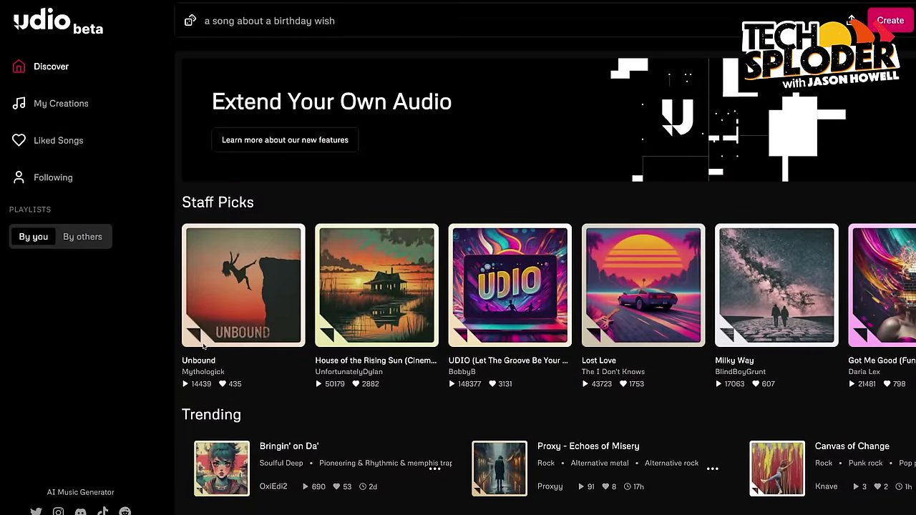
click(297, 141)
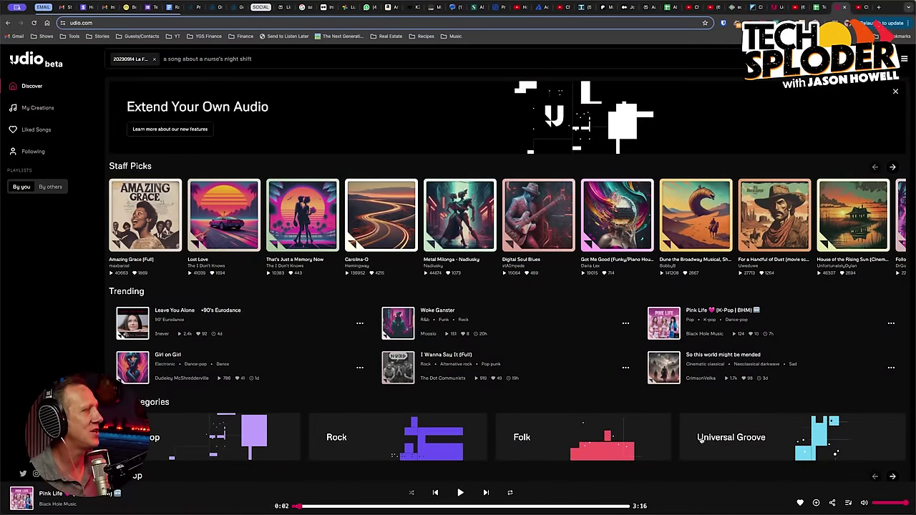
Switch back to the browser showing udio.com's Discover page.
key(super+Tab)
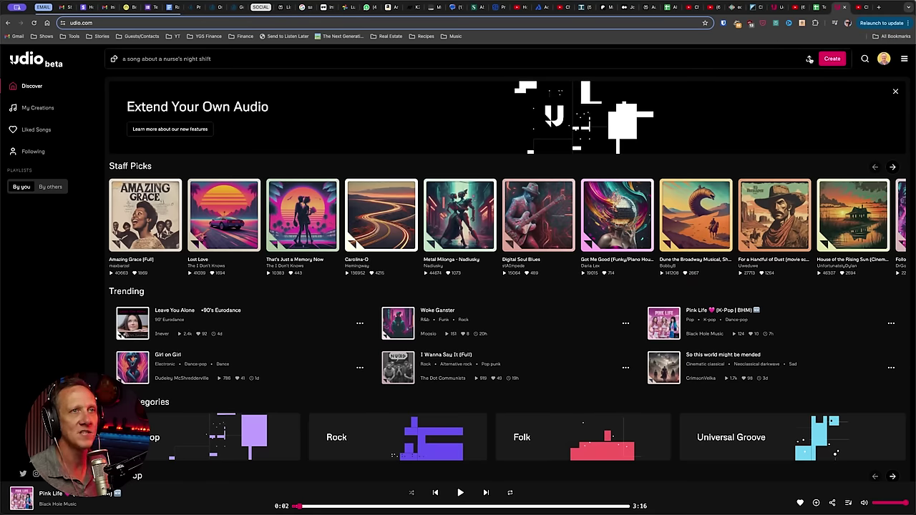
Upload 'Health Rhythms - Raygun - Track 11.wav', confirming you hold the rights to it.
click(809, 59)
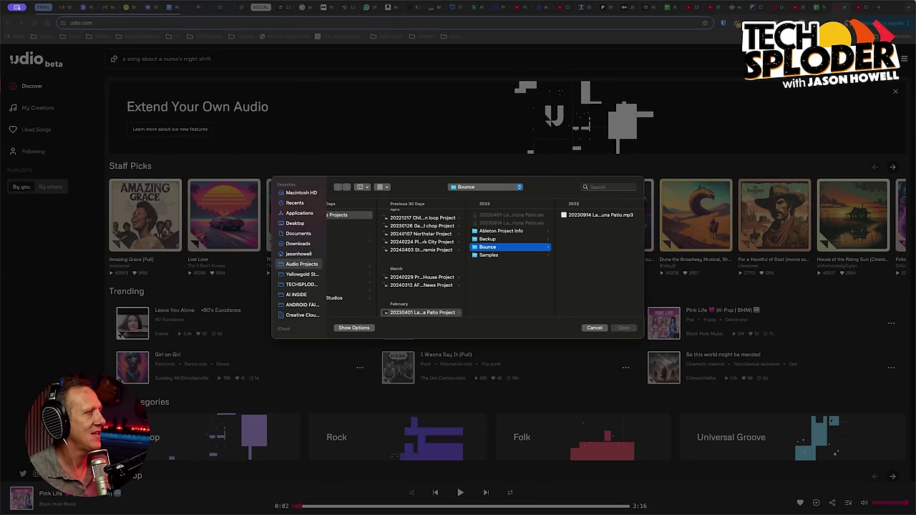
mouse_move(11, 367)
mouse_down()
mouse_move(179, 320)
mouse_move(581, 293)
mouse_up()
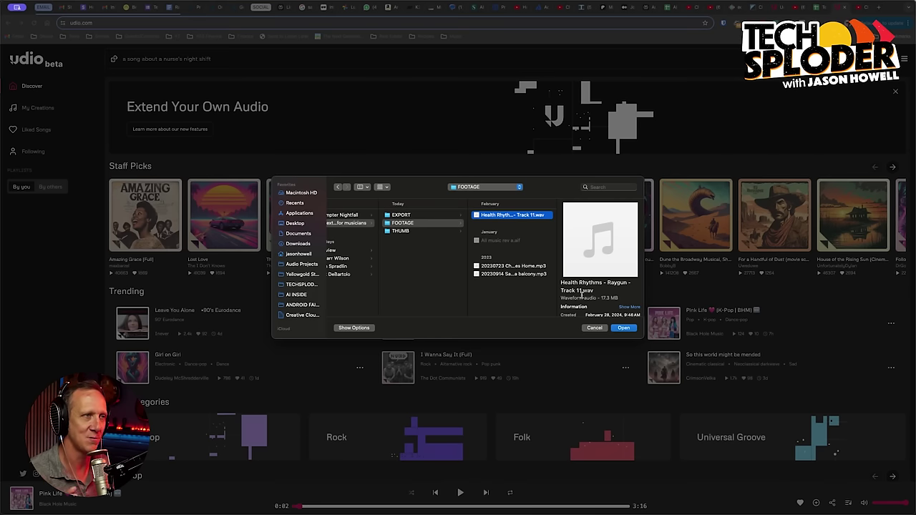
click(624, 328)
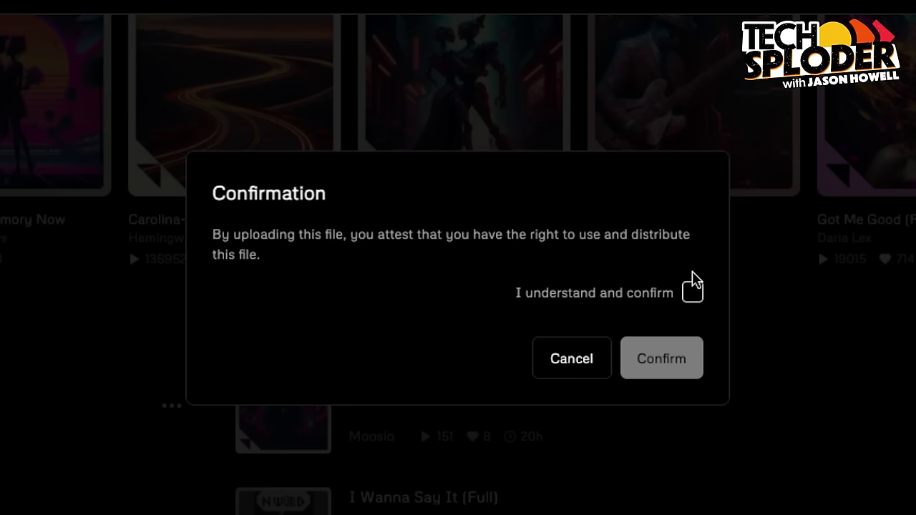
click(692, 298)
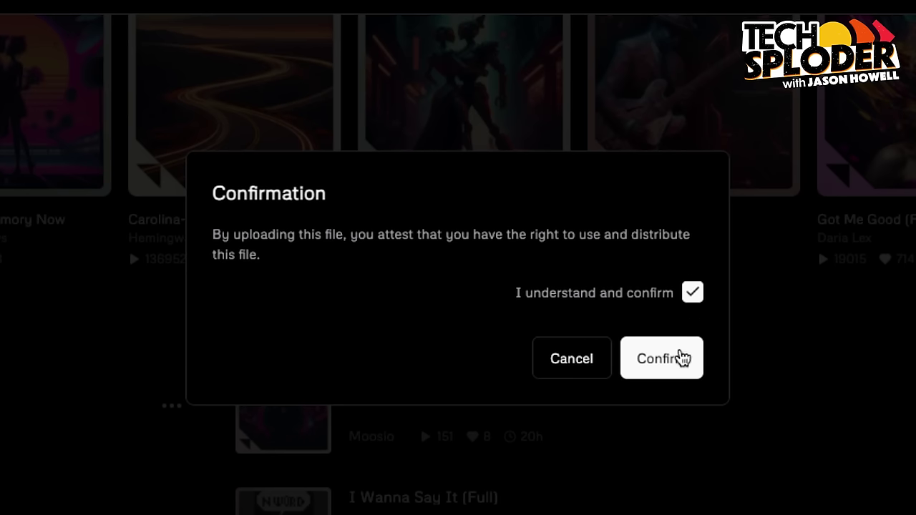
click(681, 357)
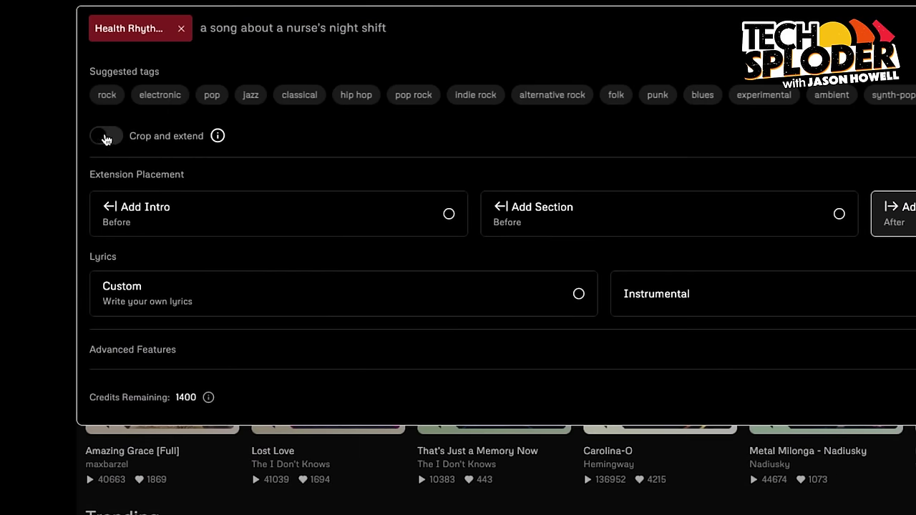
Enable cropping on the uploaded clip and move its end point to 0:22.76.
click(105, 137)
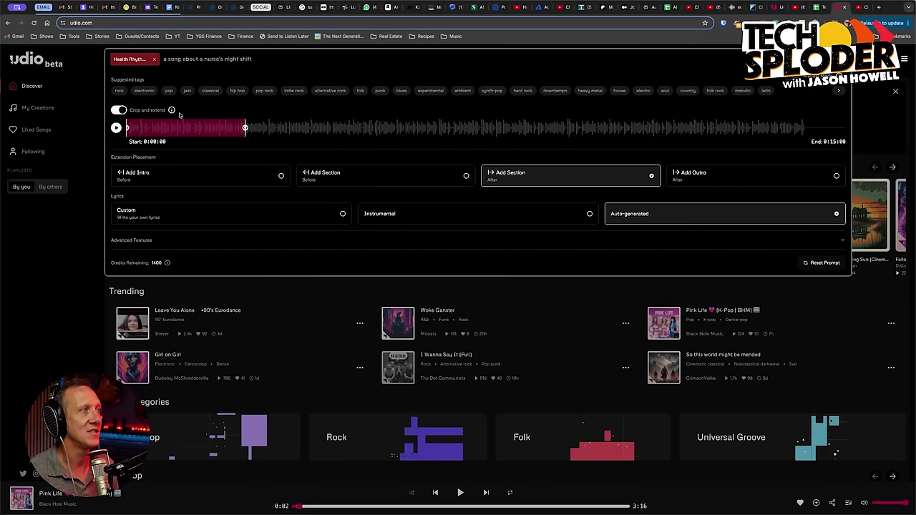
click(115, 128)
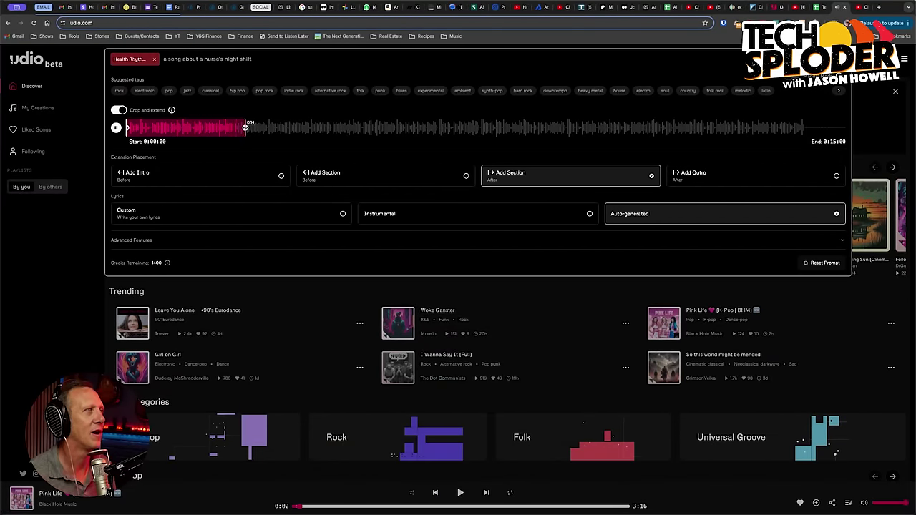
click(290, 127)
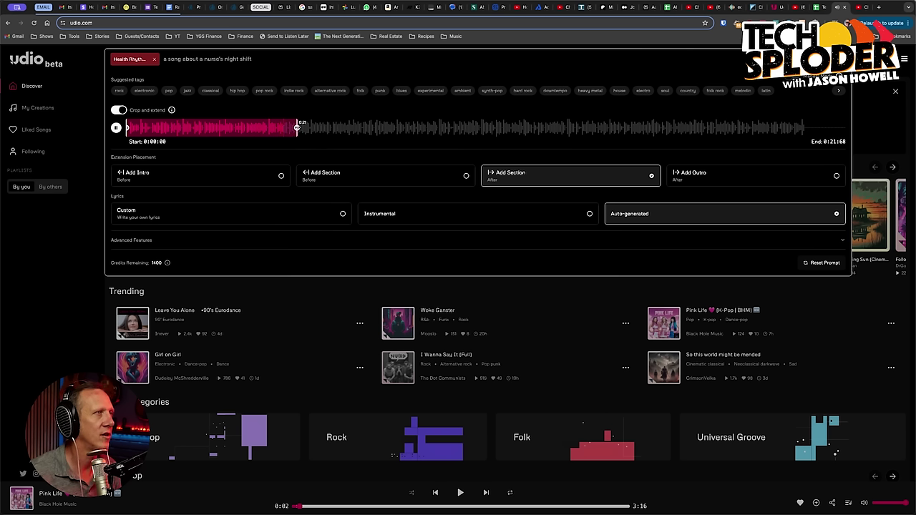
drag(297, 127, 302, 127)
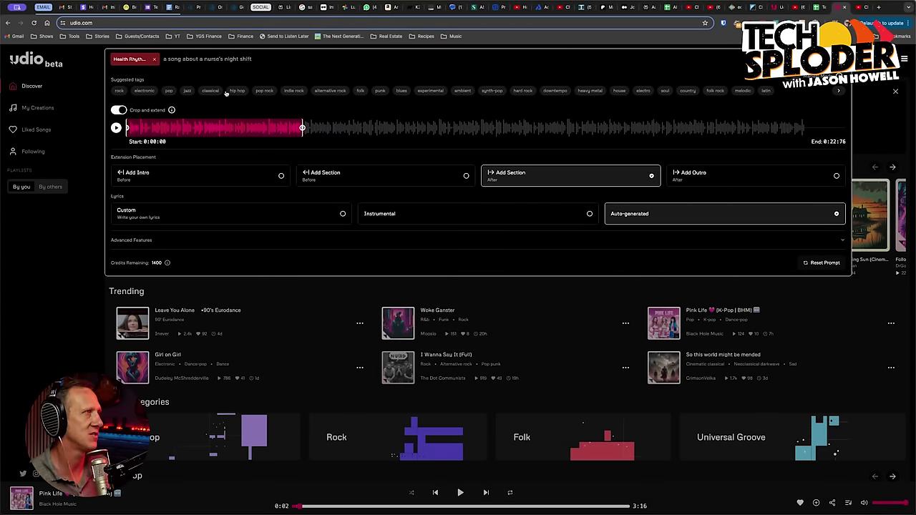
Tag the prompt electronic, synthesizer, house, guitar, spaced out reverbs; set Instrumental and show Advanced Features.
click(143, 91)
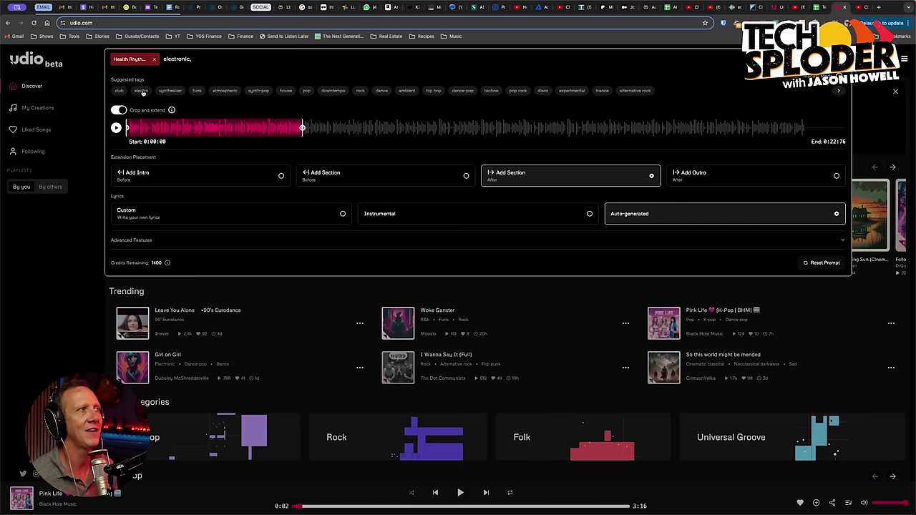
click(171, 91)
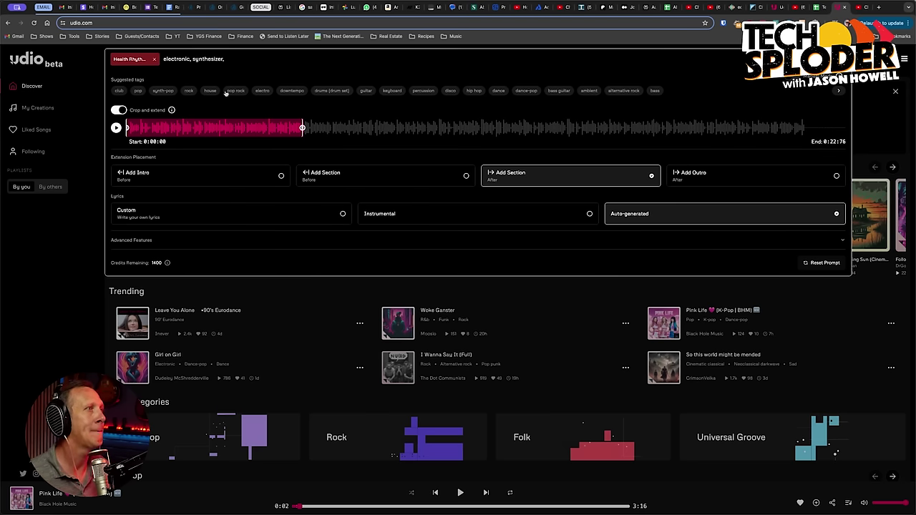
click(210, 91)
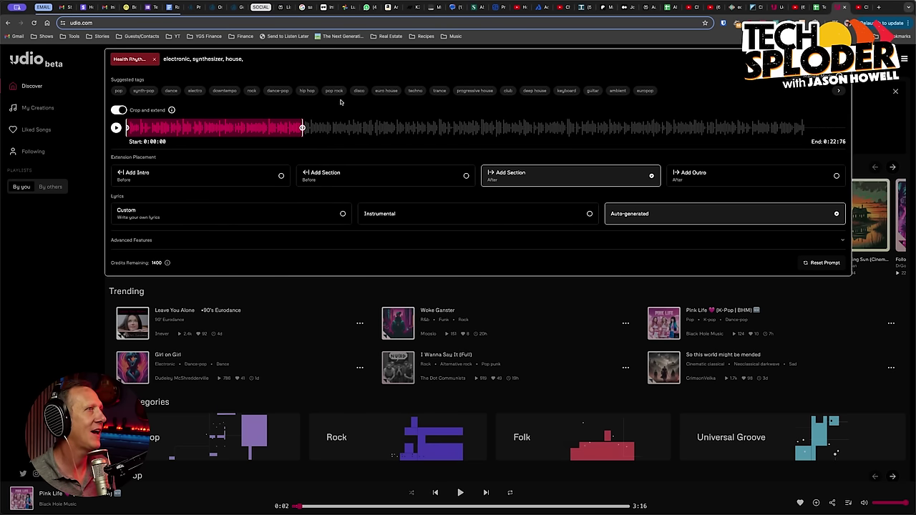
click(592, 91)
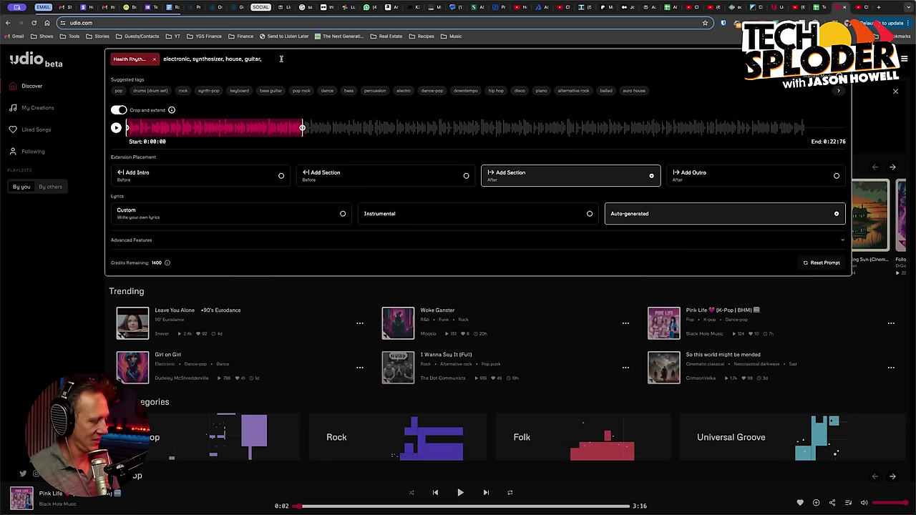
text(spaced out reverbs)
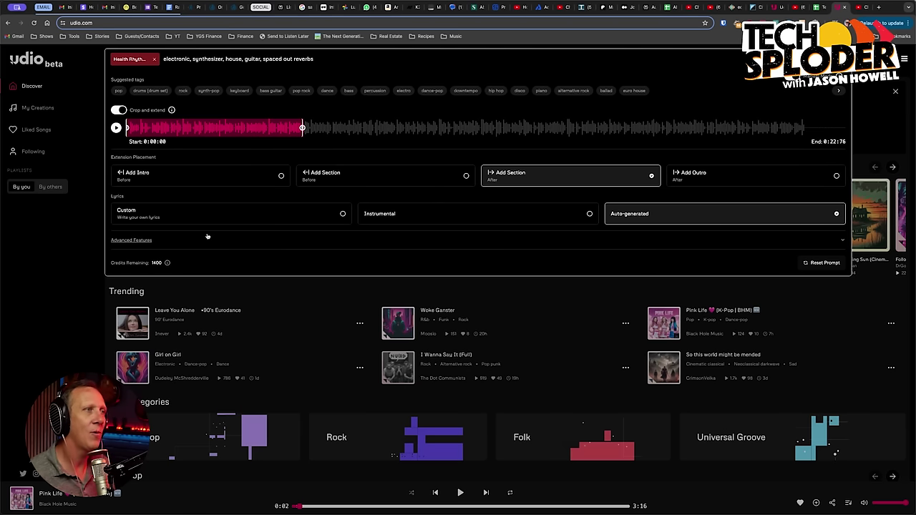
click(404, 213)
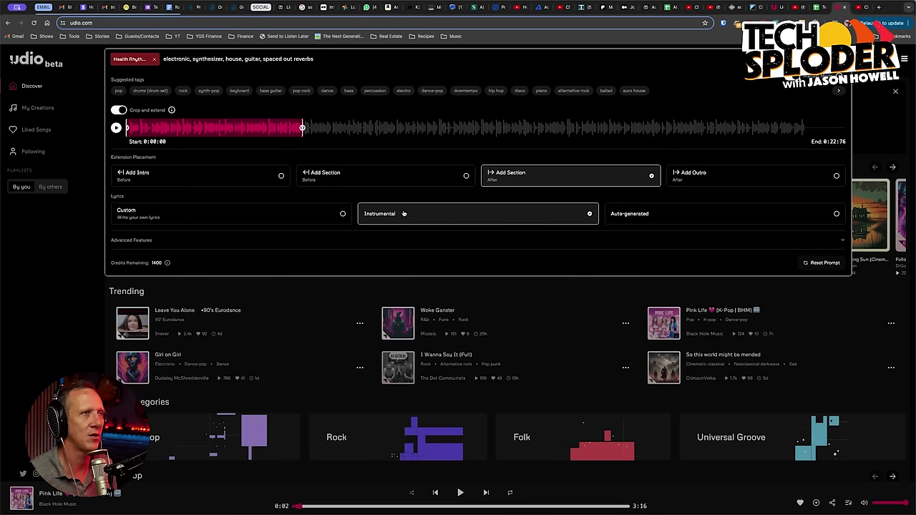
click(336, 240)
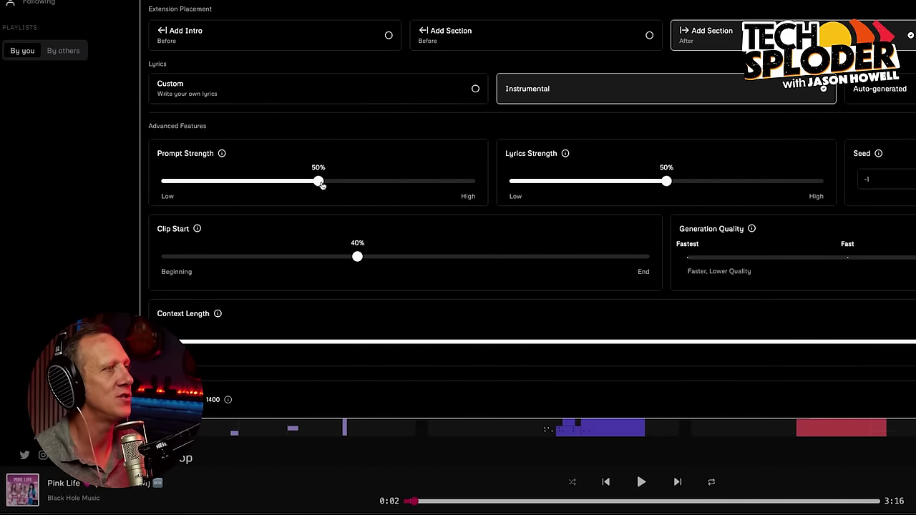
Set Prompt Strength to 70% and Clip Start to 0%.
drag(318, 182, 382, 184)
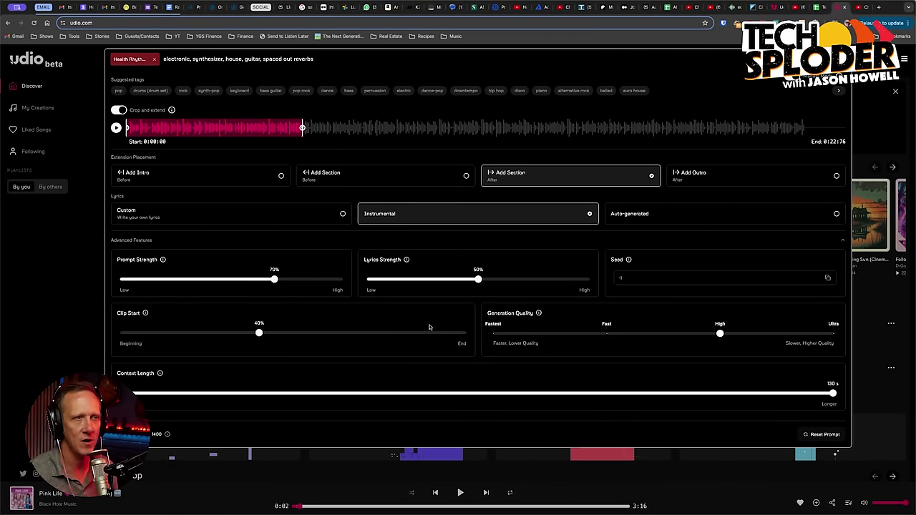
drag(259, 334, 124, 333)
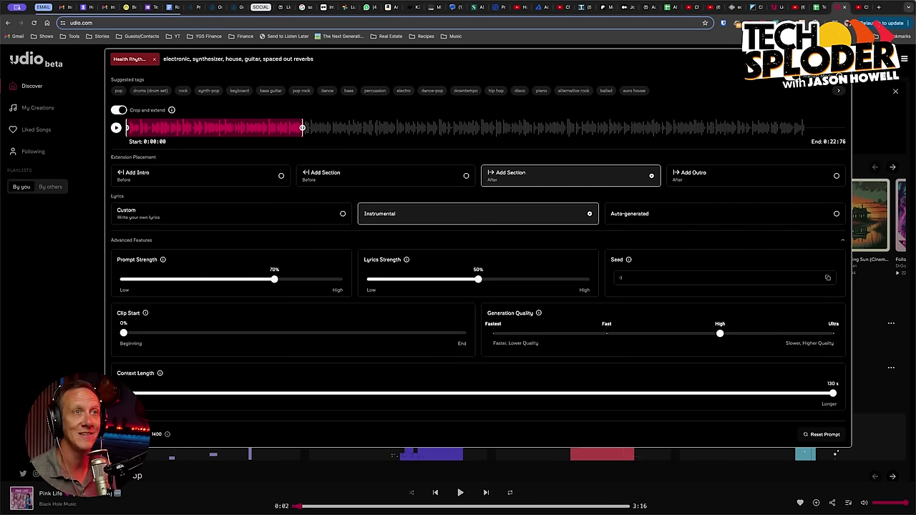
Create the extension and play the first resulting Synthetic Reverie track.
key(Return)
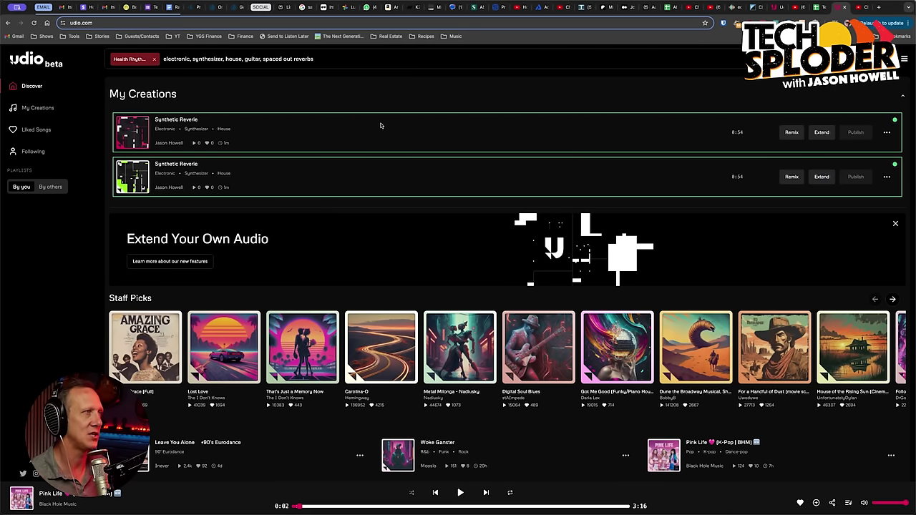
mouse_move(132, 131)
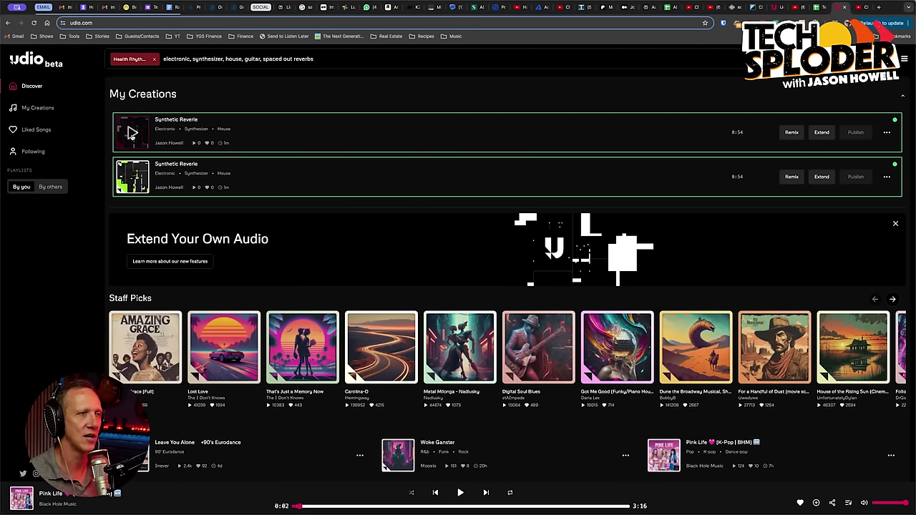
click(132, 131)
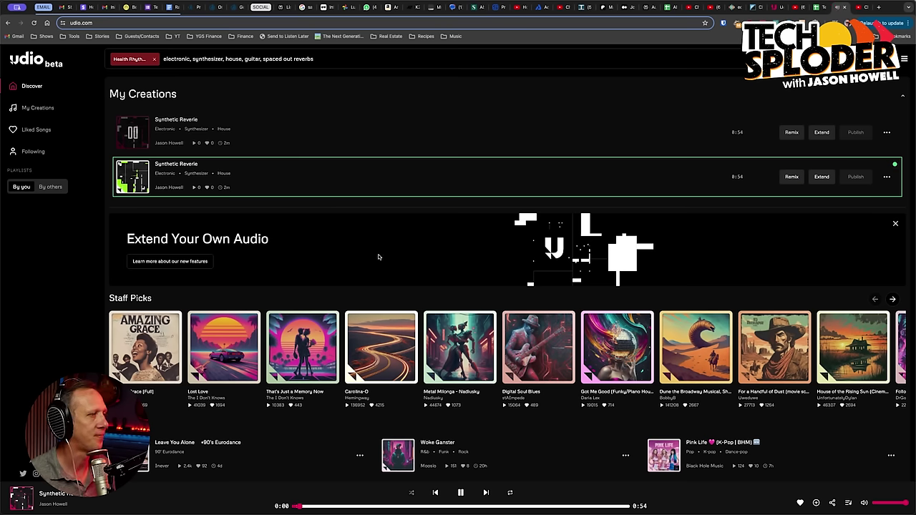